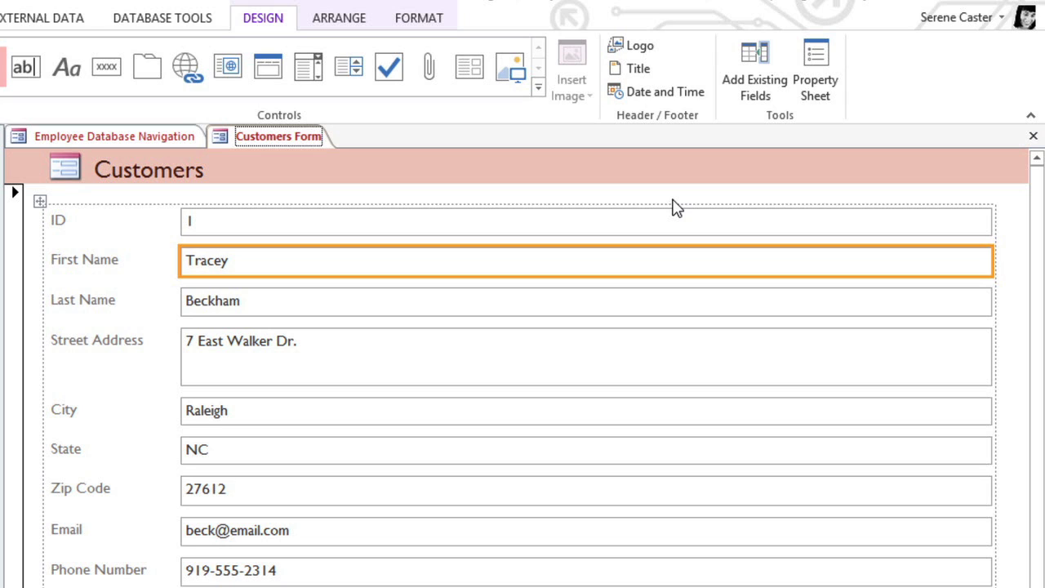
Show the Property Sheet and review First Name's Width, Back Color and Top properties unchanged.
left_click(812, 102)
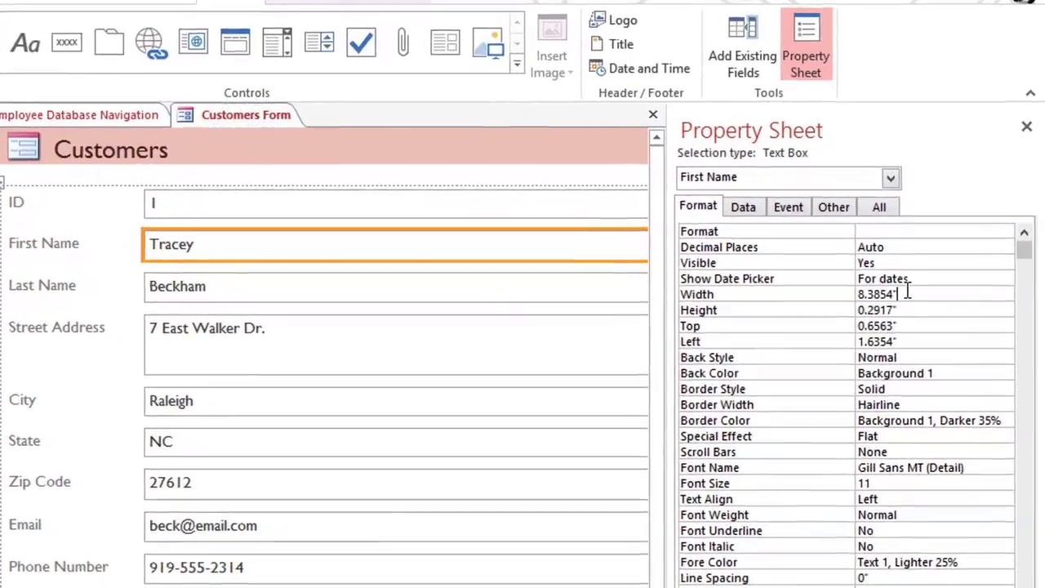
left_click(911, 306)
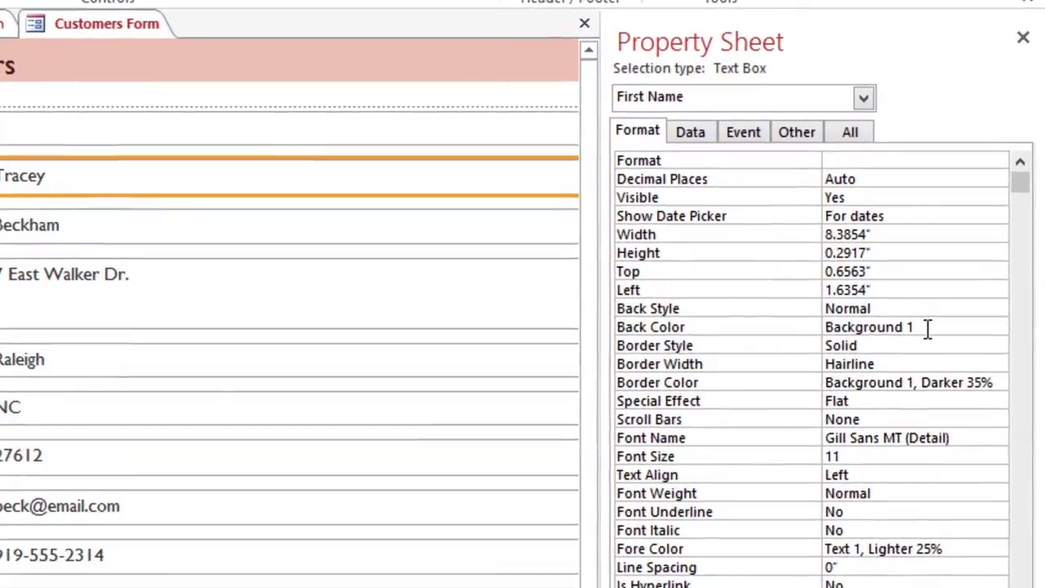
left_click(928, 328)
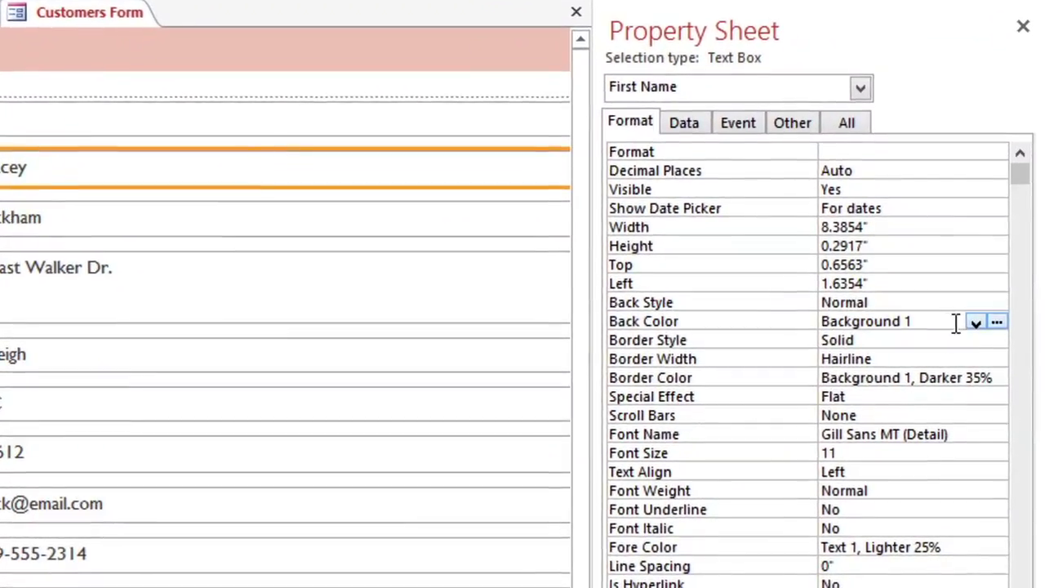
left_click(997, 322)
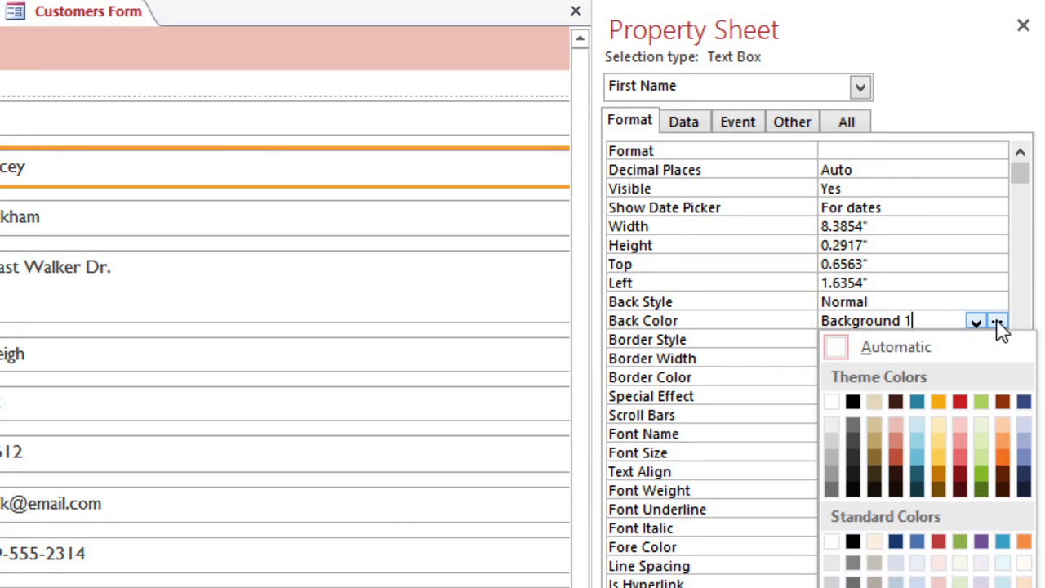
left_click(935, 319)
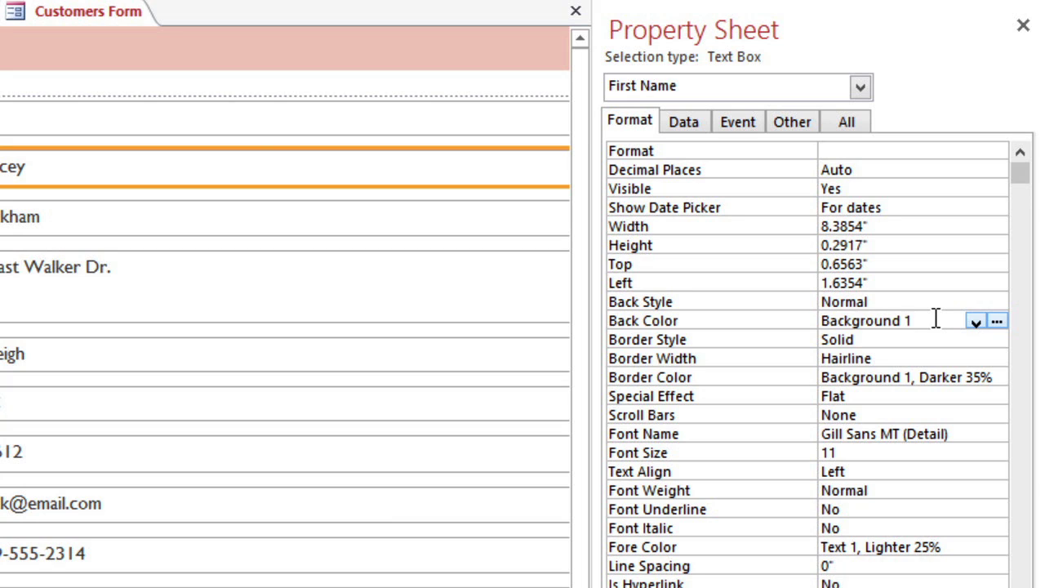
left_click(896, 260)
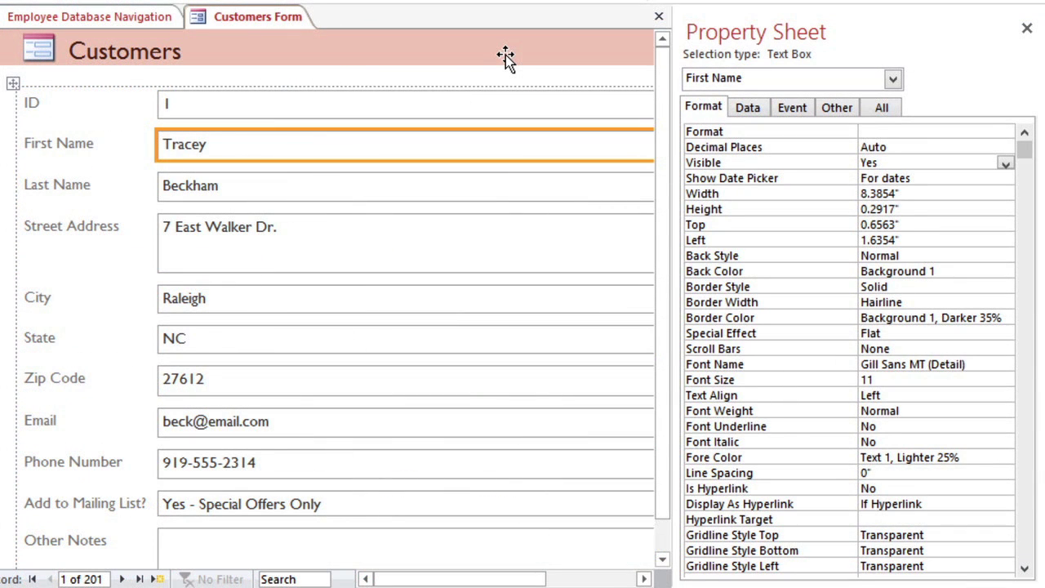
Set the ID text box's Visible property to No.
left_click(202, 107)
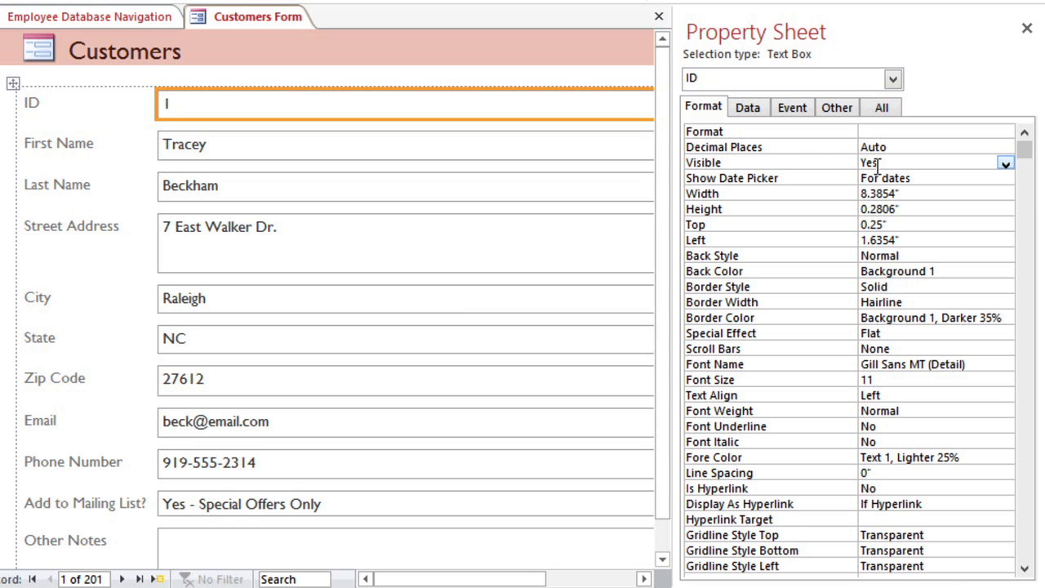
left_click(908, 163)
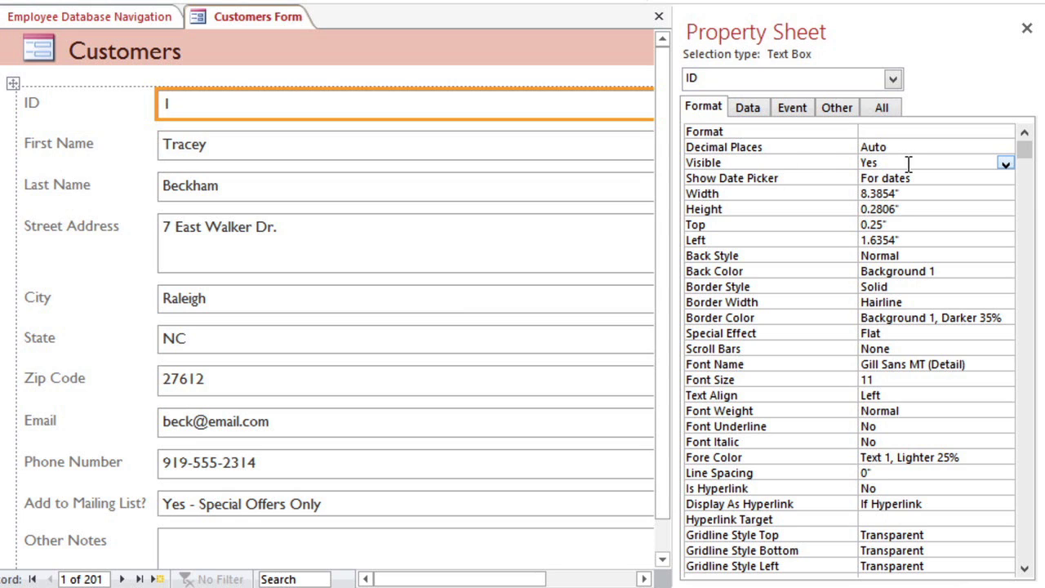
left_click(1005, 164)
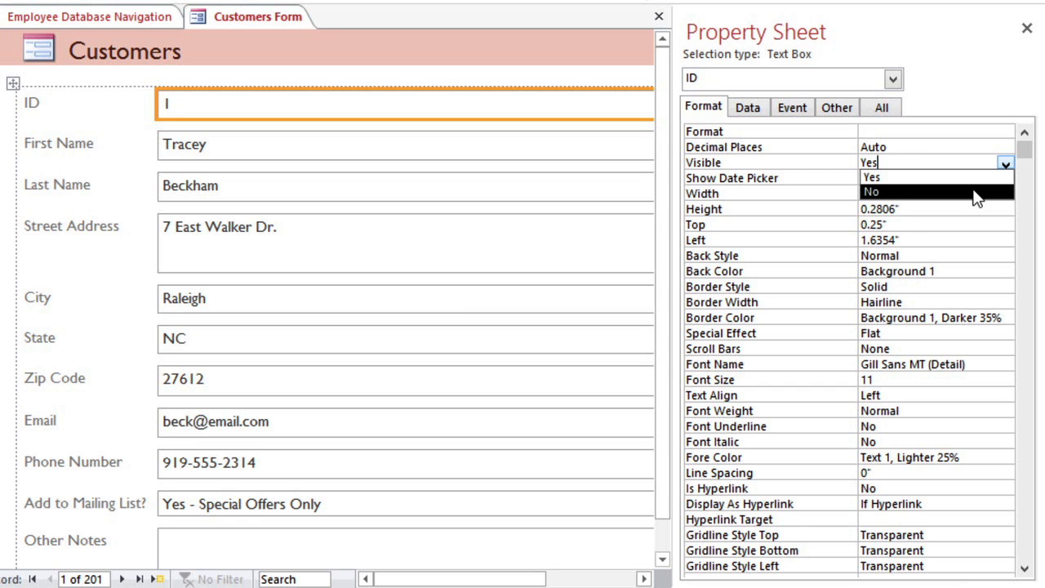
left_click(974, 191)
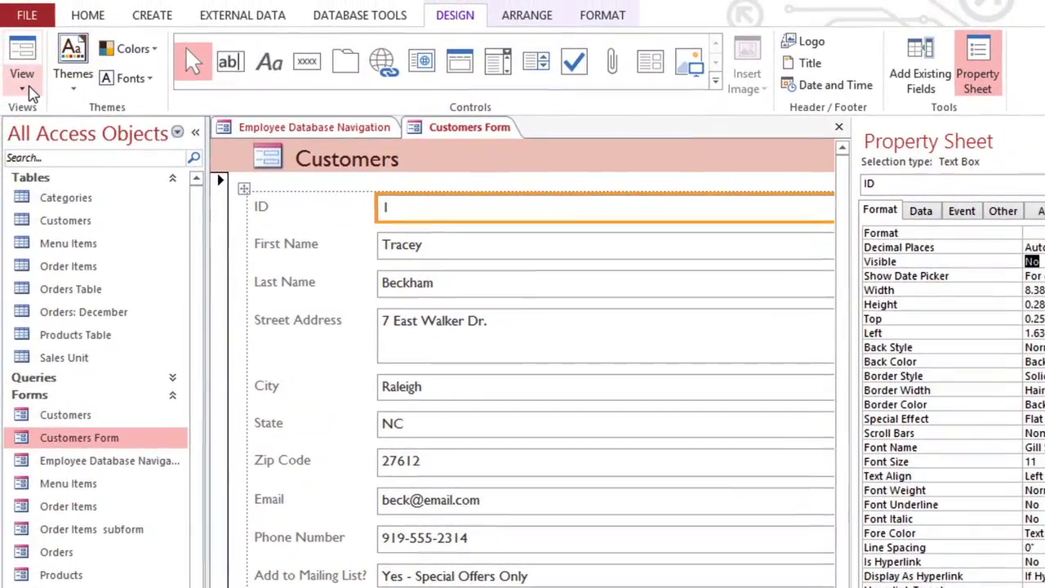
Switch the Customers form to Form View, then open the Orders form.
left_click(24, 89)
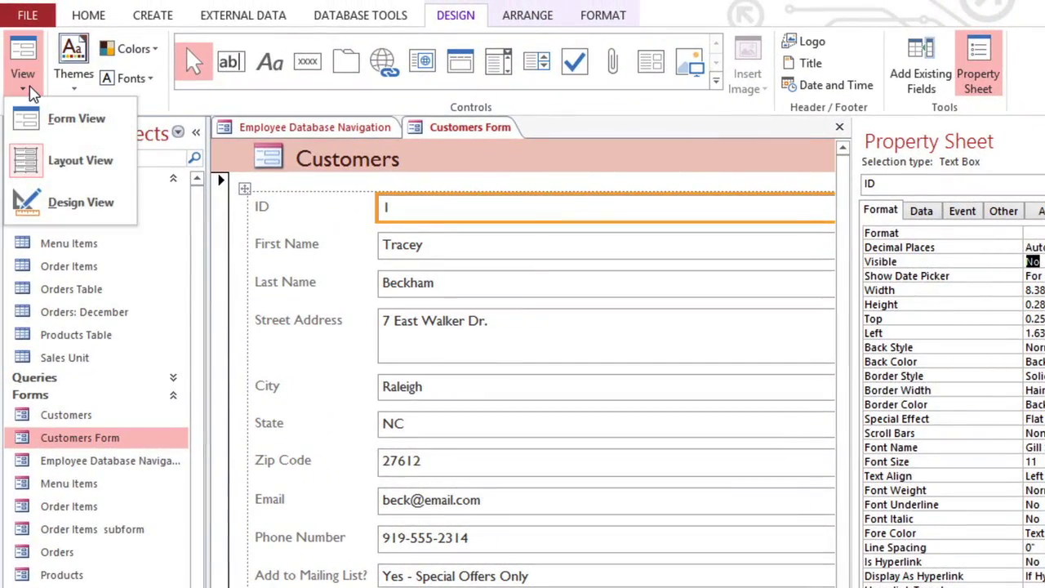
left_click(33, 122)
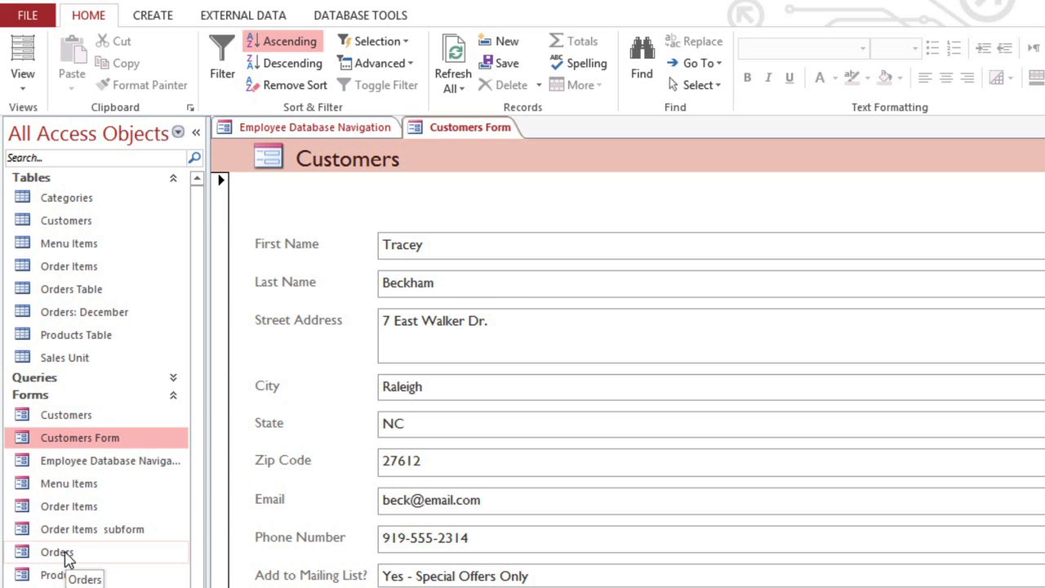
double_click(66, 554)
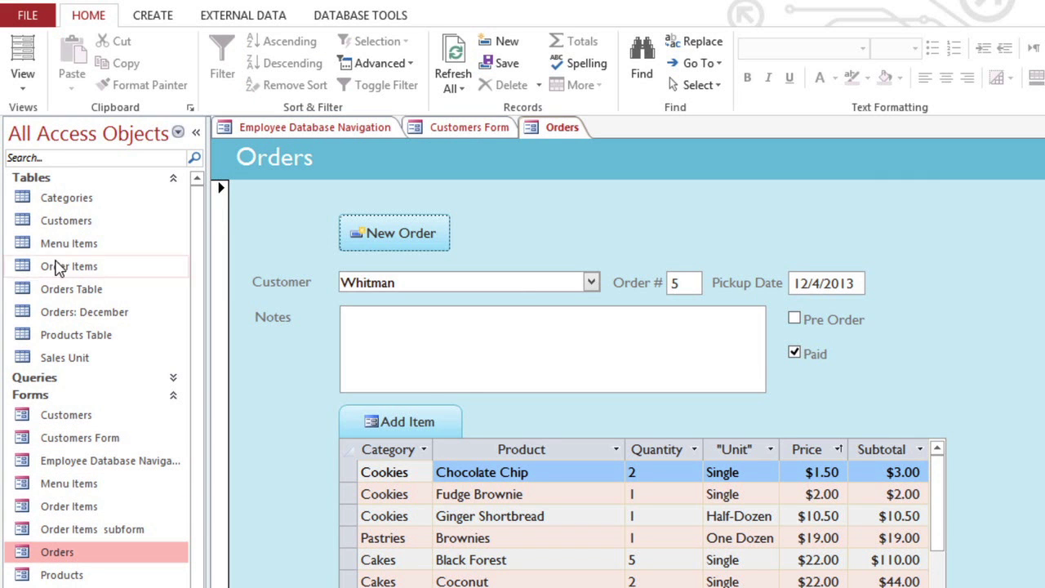
Switch the Orders form to Layout View.
left_click(23, 84)
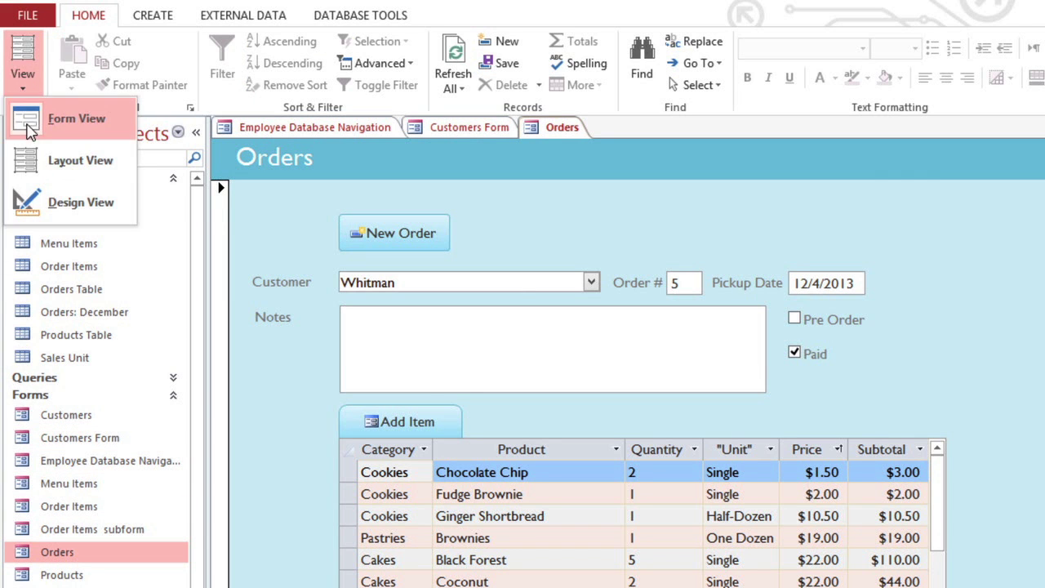
left_click(29, 160)
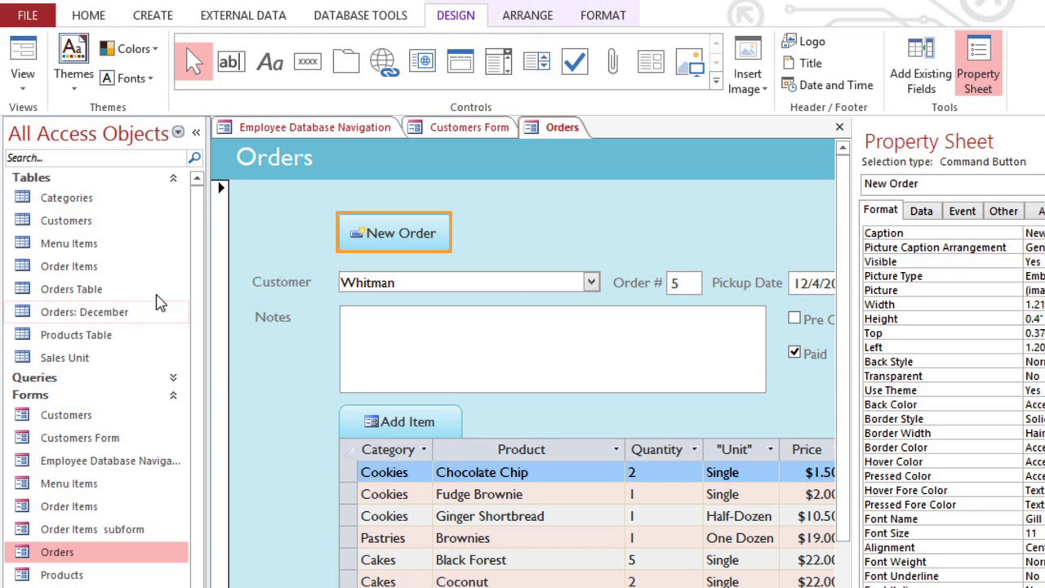
scroll(522, 367, "right", 5)
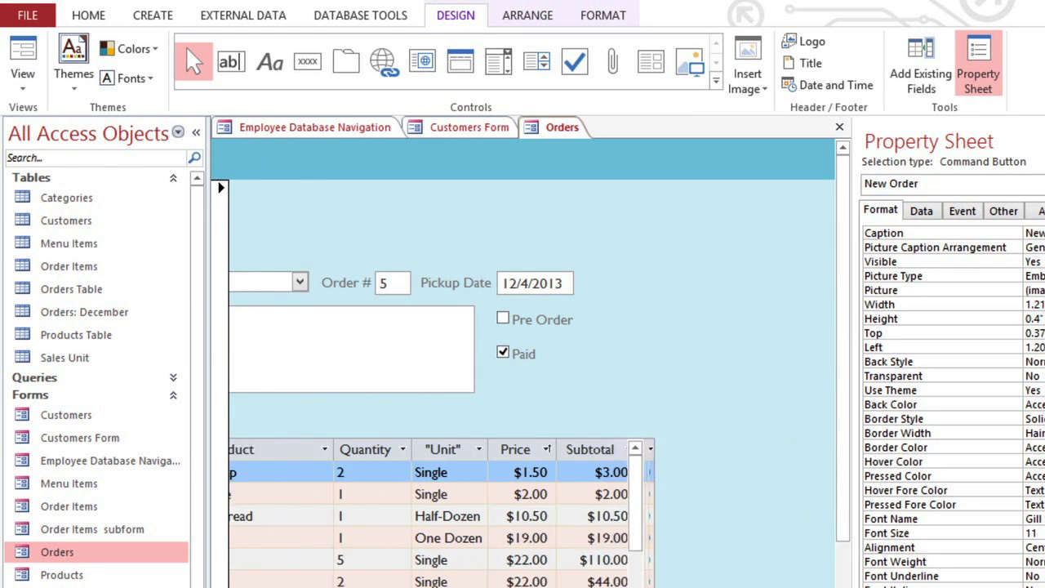
scroll(441, 425, "right", 1)
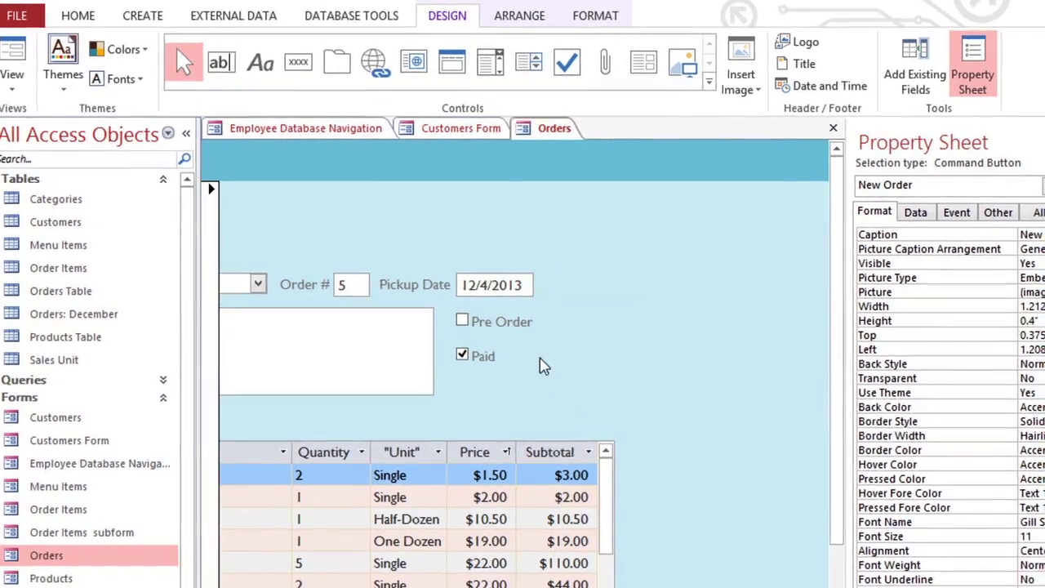
Open the Expression Builder for the Pickup Date box's Default Value on the Data tab.
left_click(512, 294)
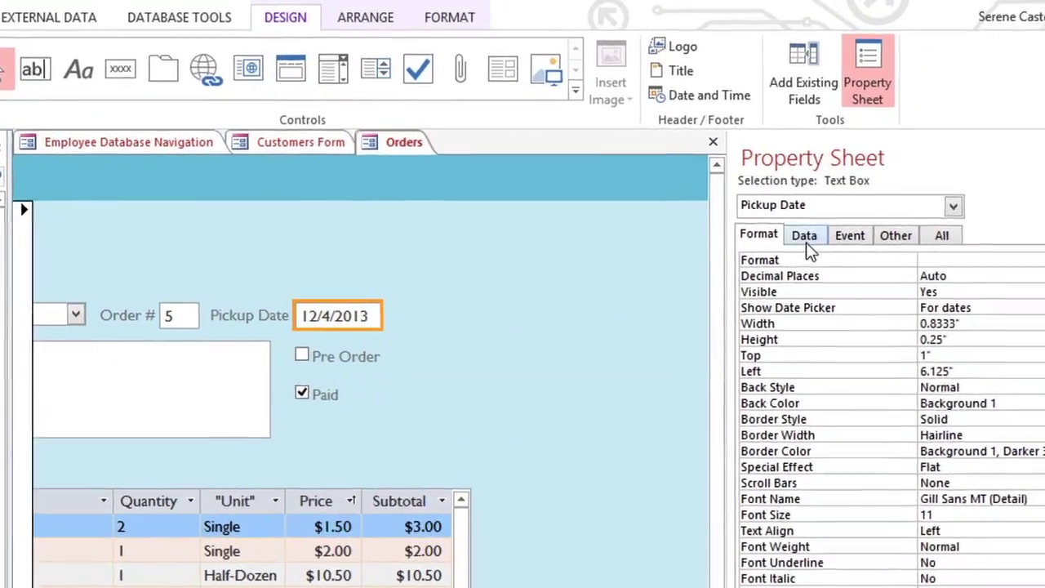
left_click(789, 242)
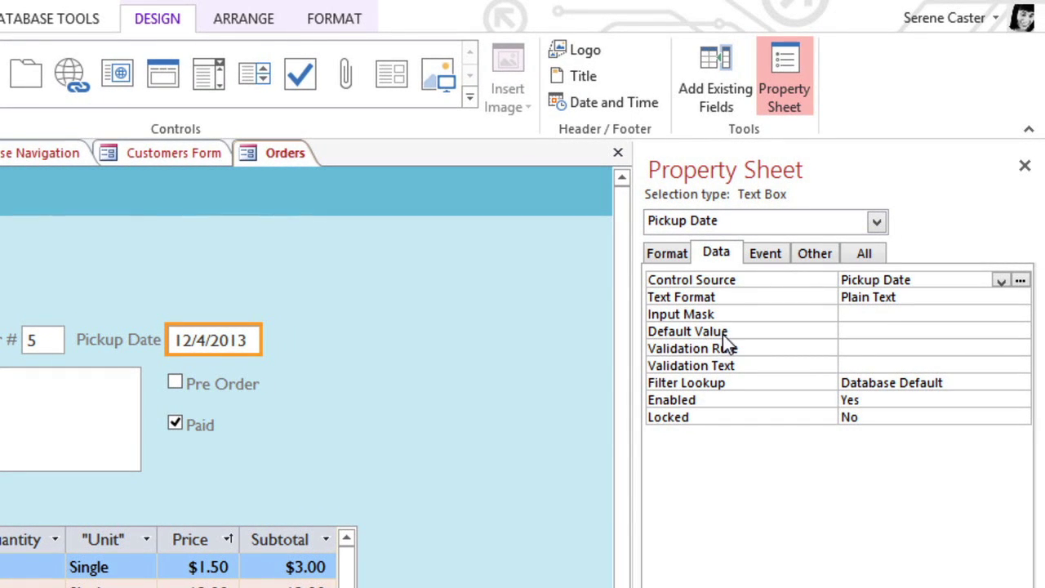
left_click(890, 331)
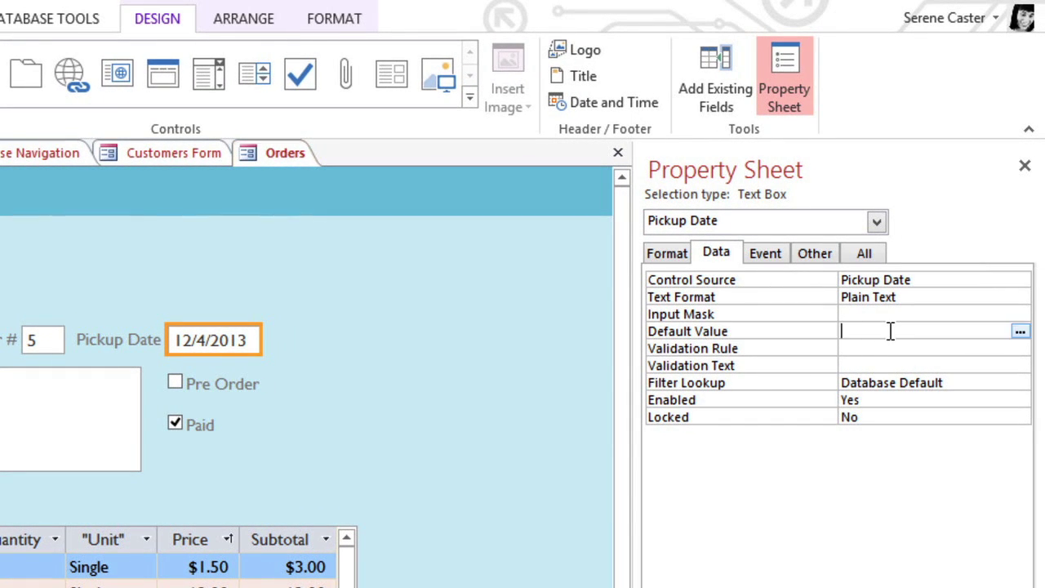
left_click(1019, 334)
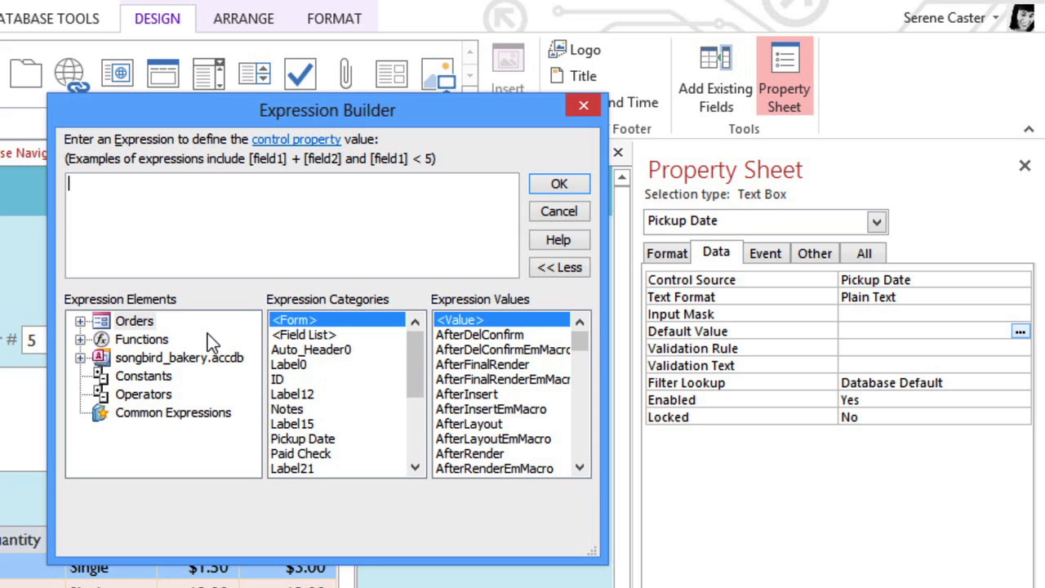
Insert Date() from Common Expressions, setting Pickup Date's default value to =Date().
left_click(210, 417)
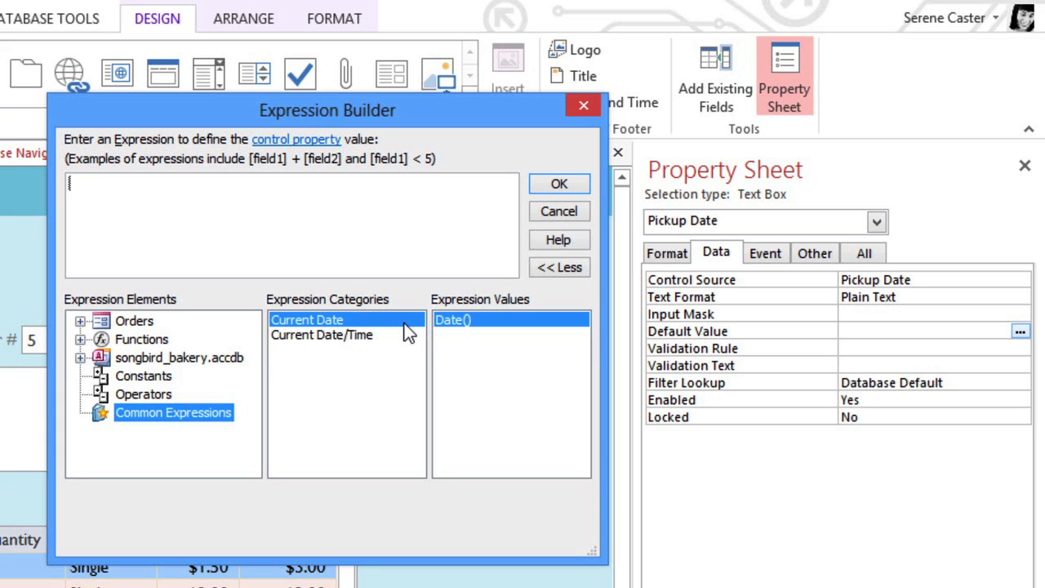
double_click(520, 320)
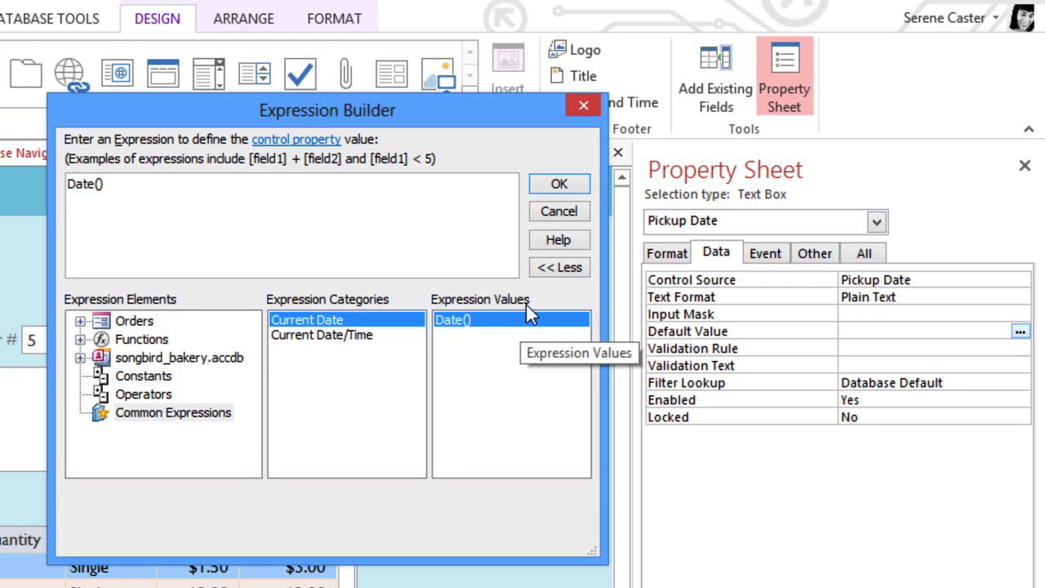
left_click(554, 188)
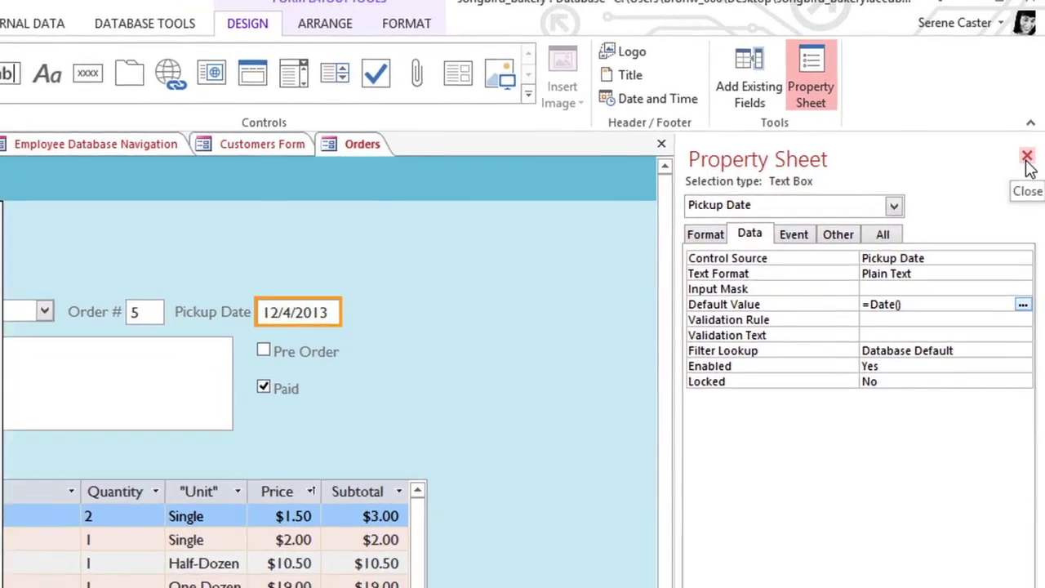
Close the Property Sheet and start a new order in Form View, Pickup Date showing 1/31/2014.
left_click(1025, 161)
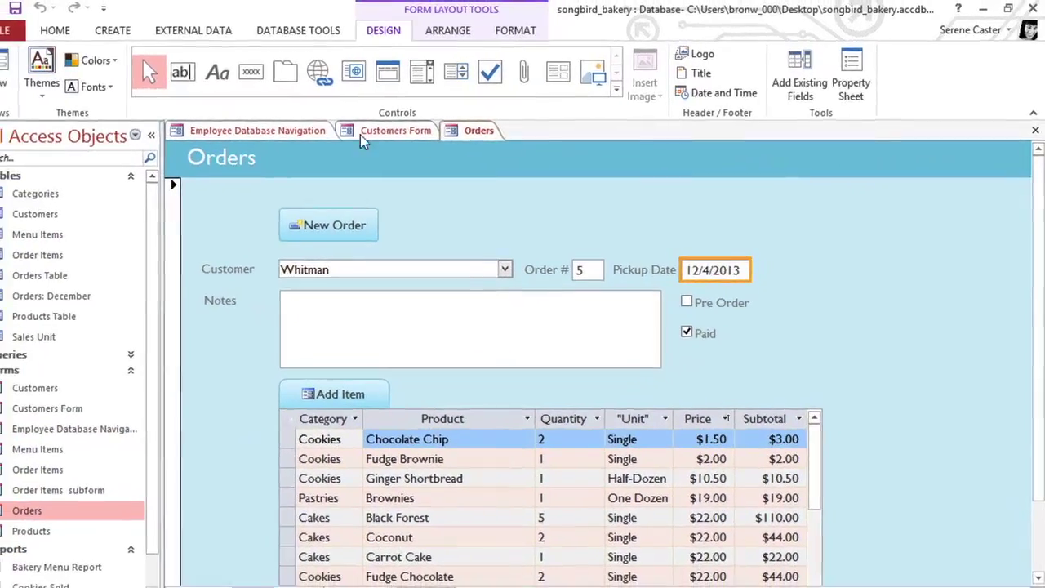
left_click(13, 82)
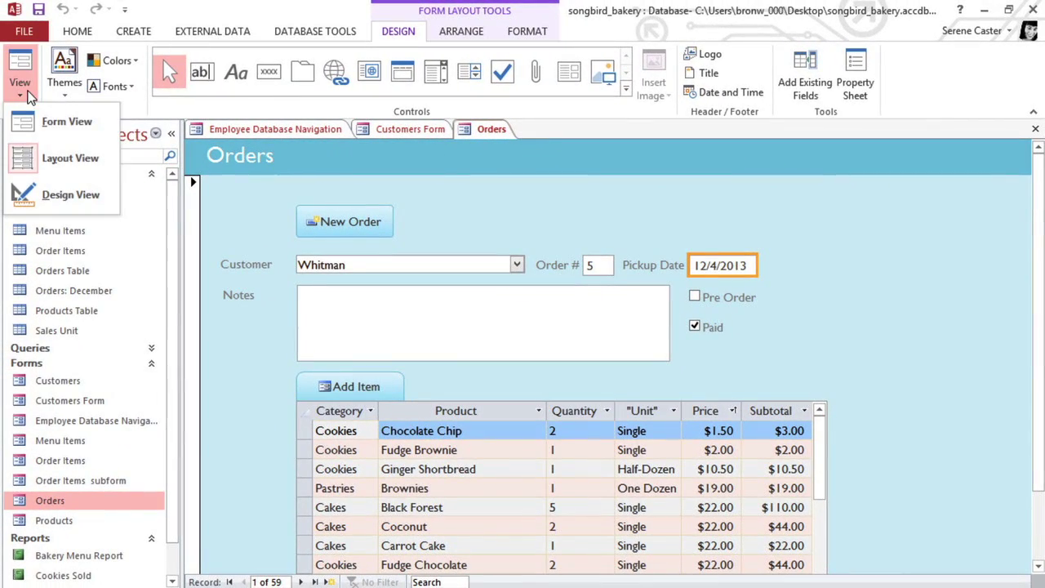
left_click(29, 118)
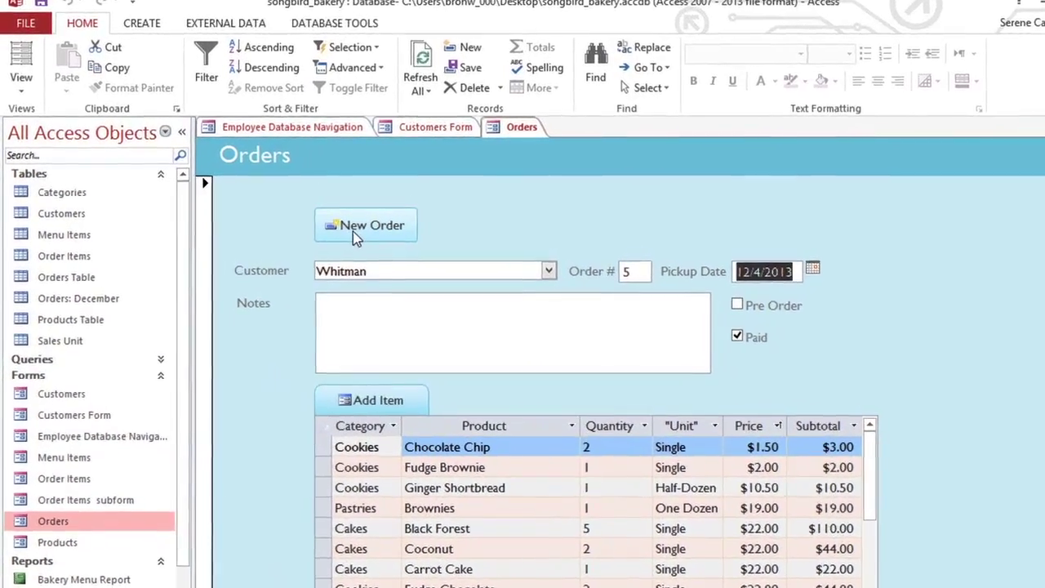
left_click(348, 231)
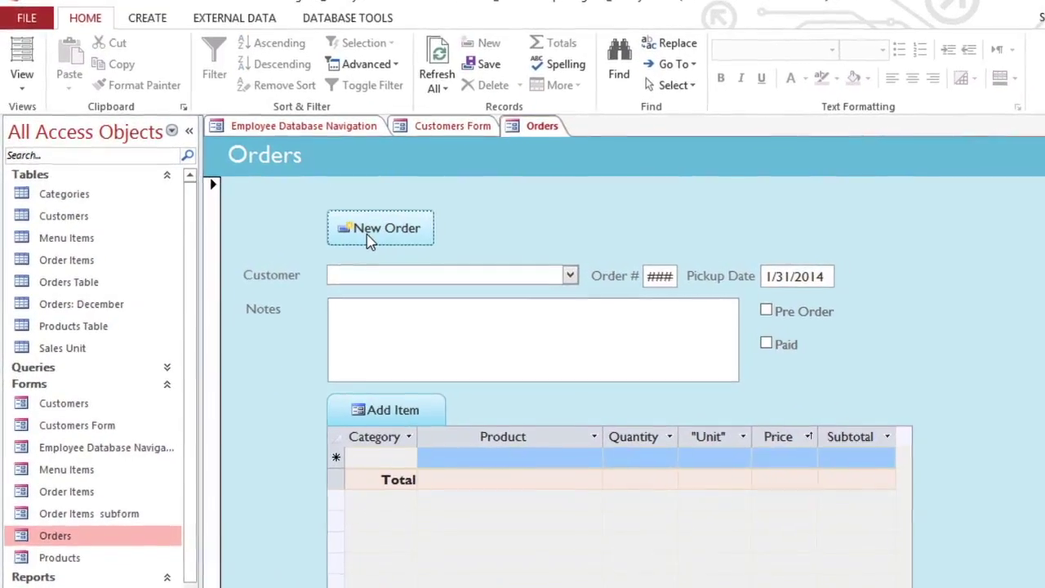